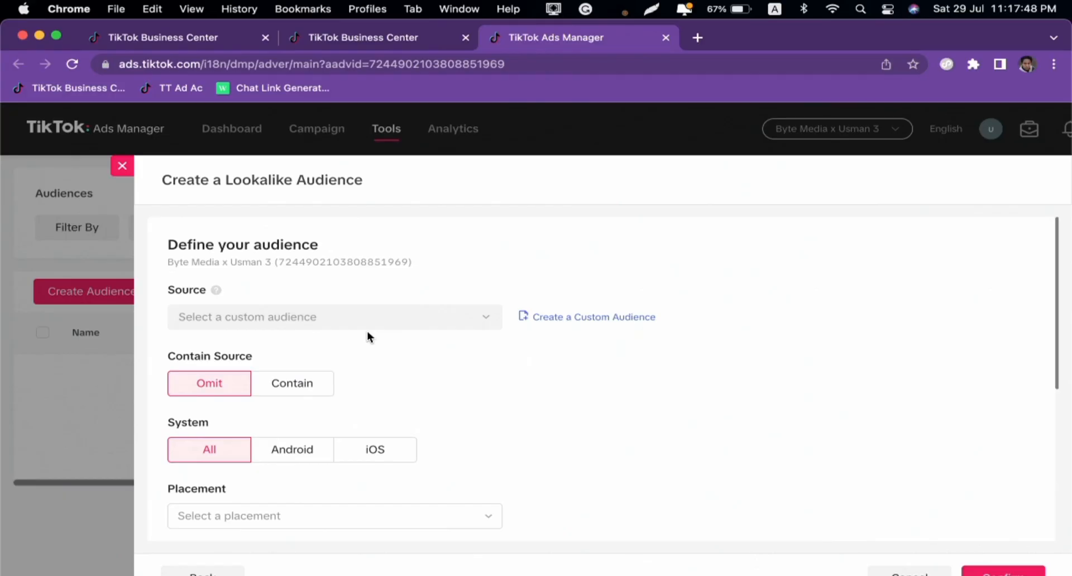
# Check the Source list of custom audiences and set Contain Source to Contain
pyautogui.click(445, 320)
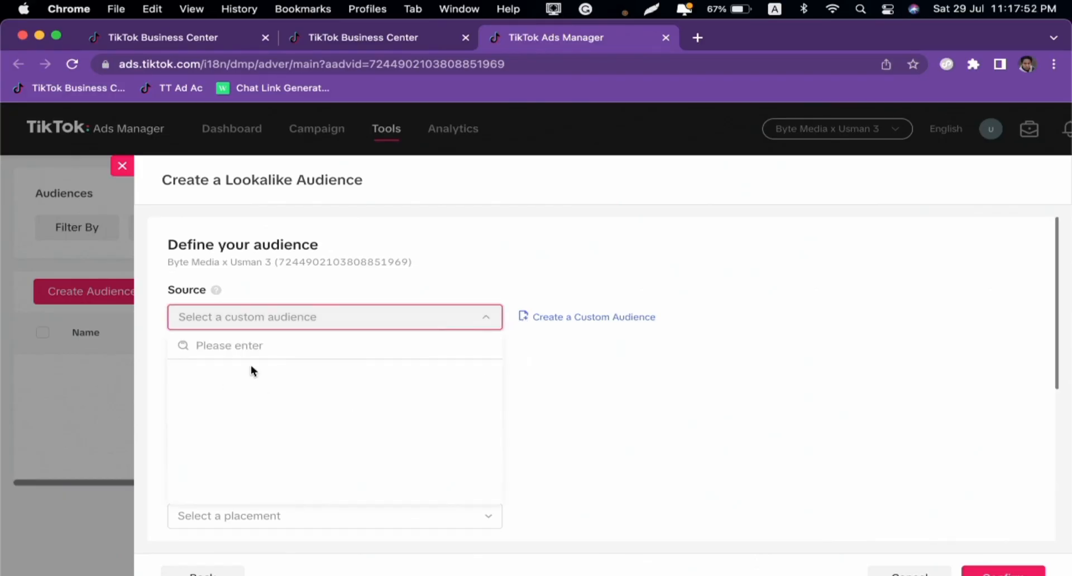
pyautogui.click(532, 403)
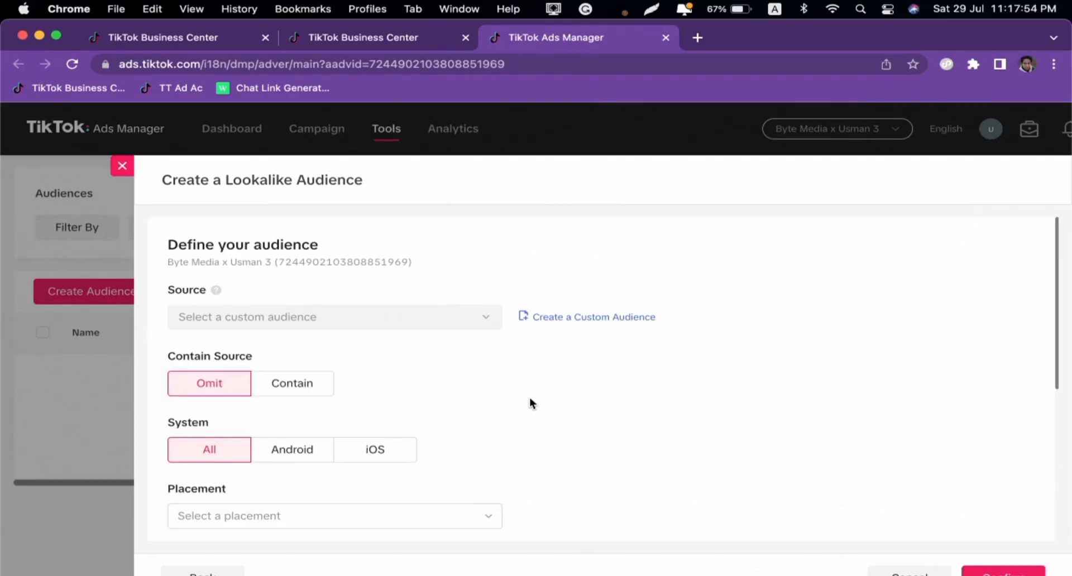
pyautogui.scroll(-1, 527, 398)
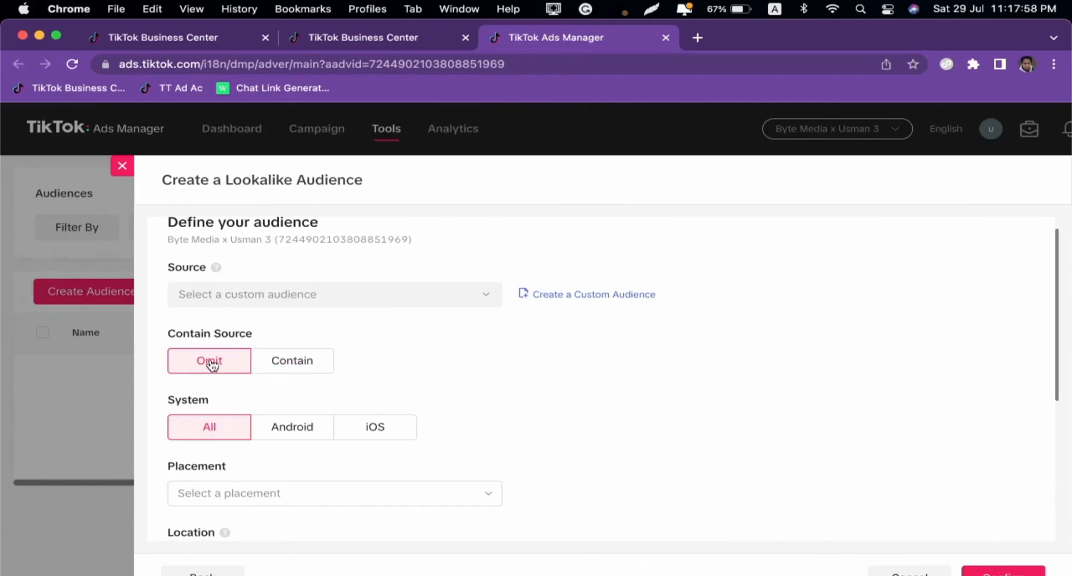
pyautogui.click(296, 363)
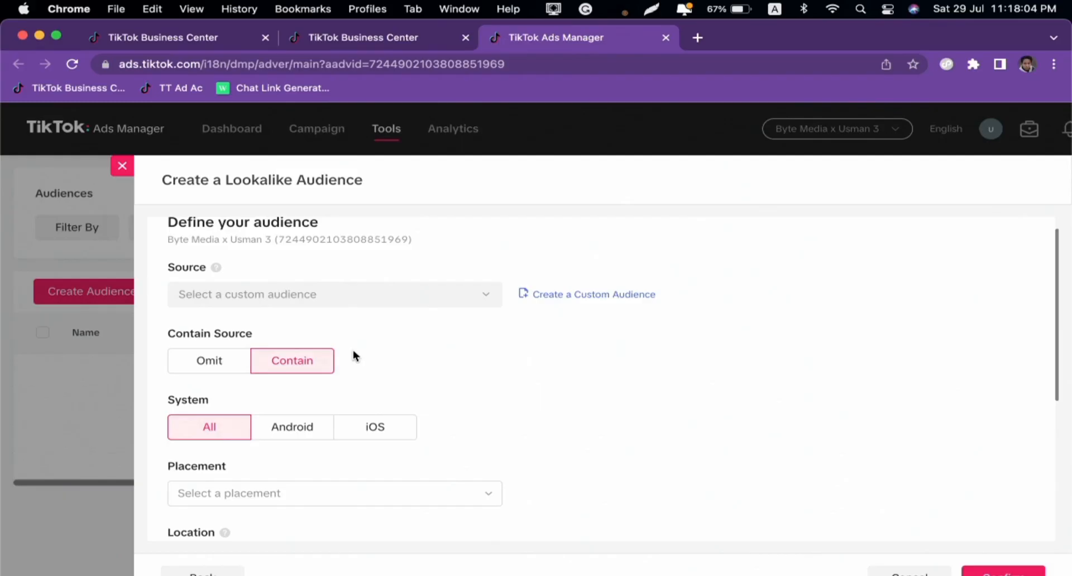
# Try the Android and iOS system options, and set the system back to All
pyautogui.scroll(-3, 373, 329)
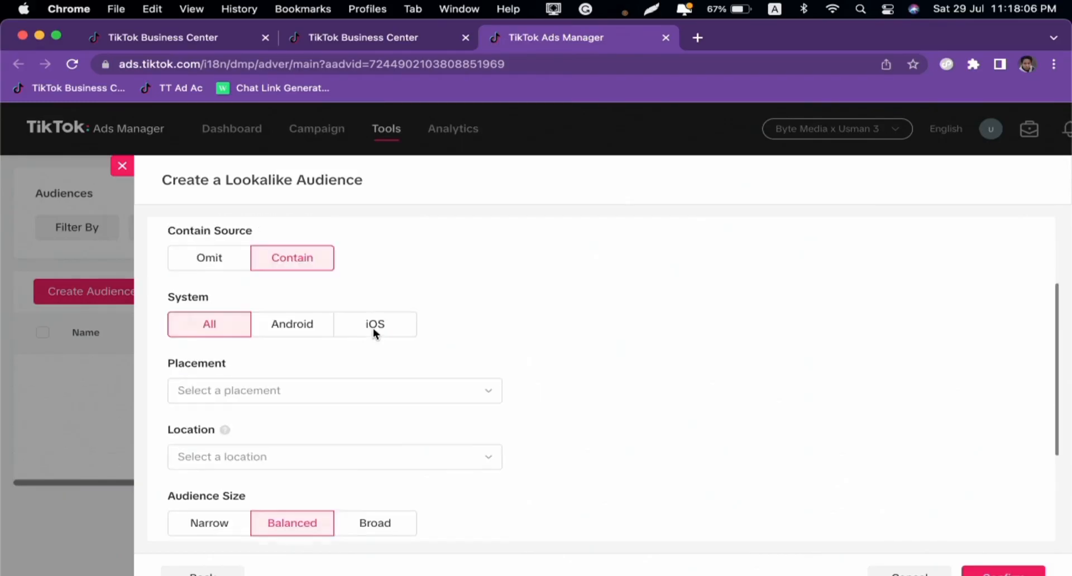
pyautogui.click(273, 308)
pyautogui.click(373, 310)
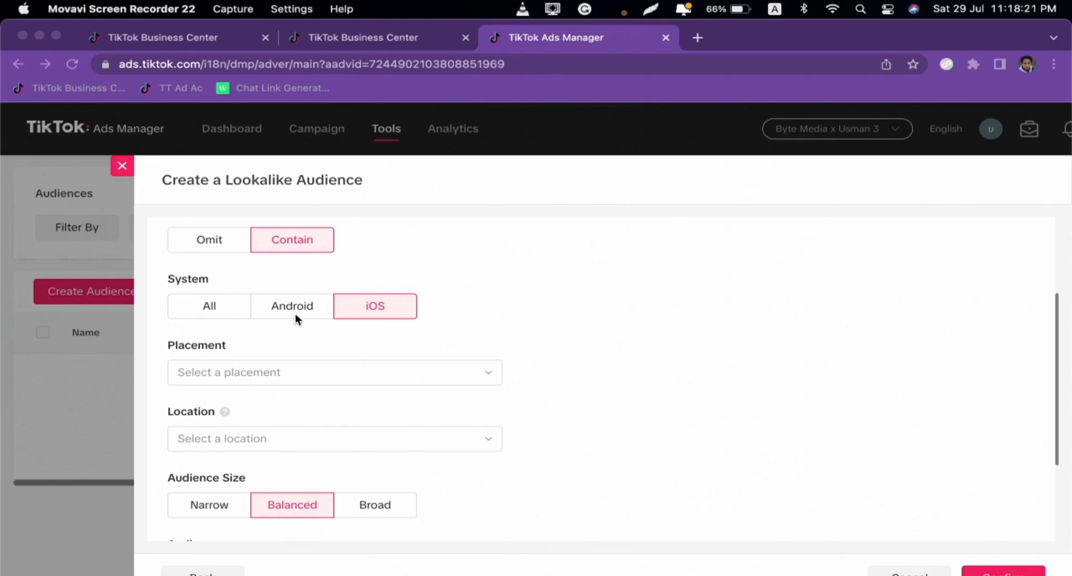
pyautogui.click(209, 311)
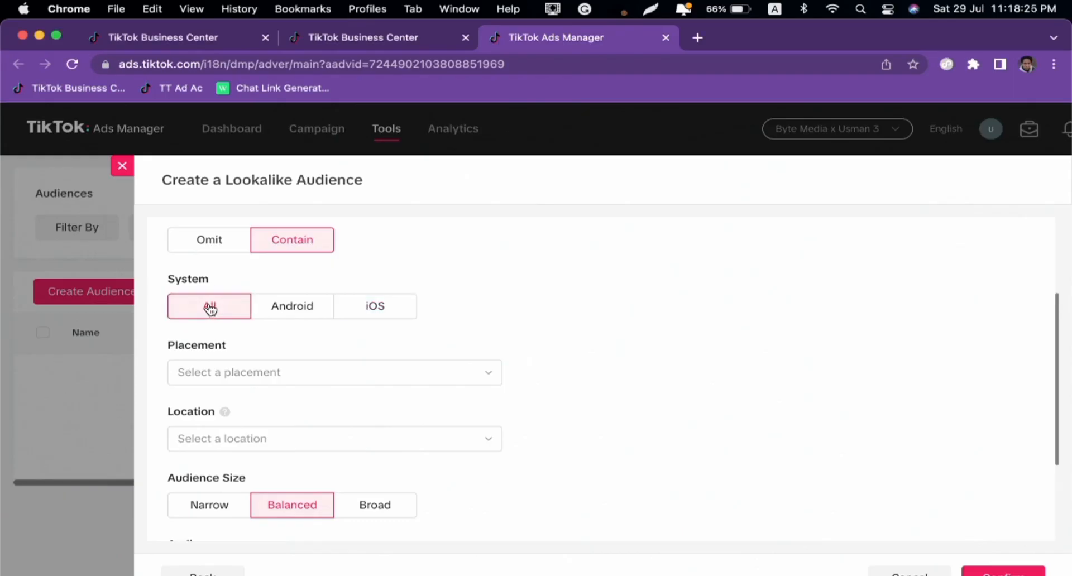
# Choose TikTok as the placement for the lookalike audience
pyautogui.scroll(3, 210, 309)
pyautogui.scroll(-5, 236, 310)
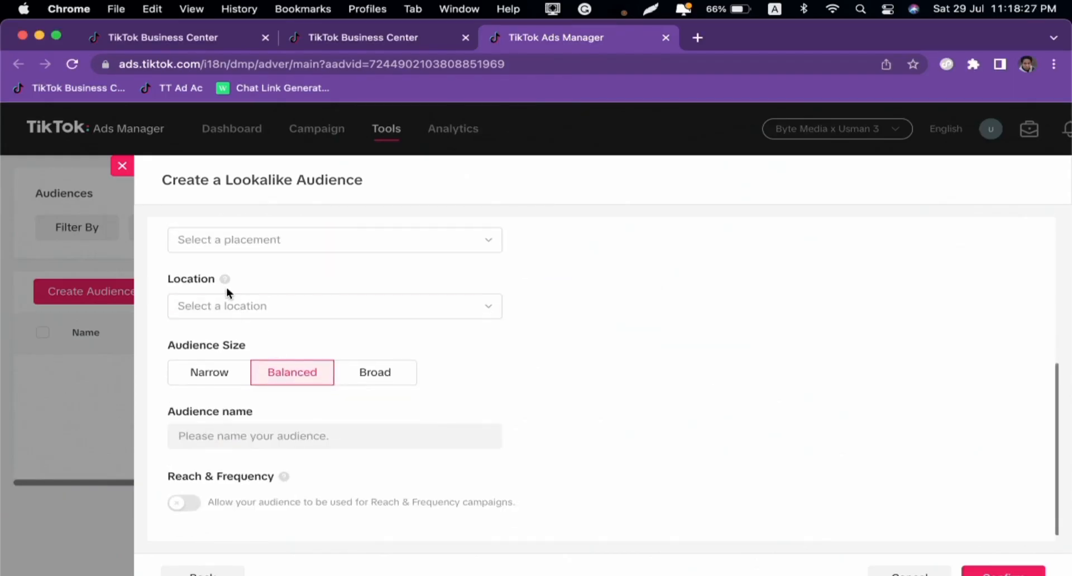
pyautogui.scroll(2, 236, 306)
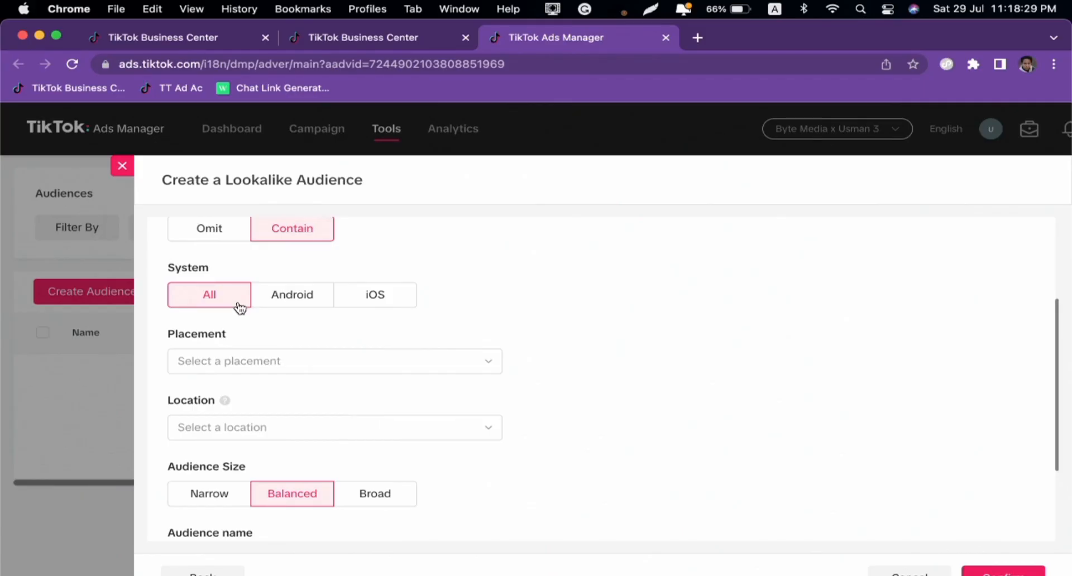
pyautogui.scroll(-2, 240, 308)
pyautogui.click(264, 260)
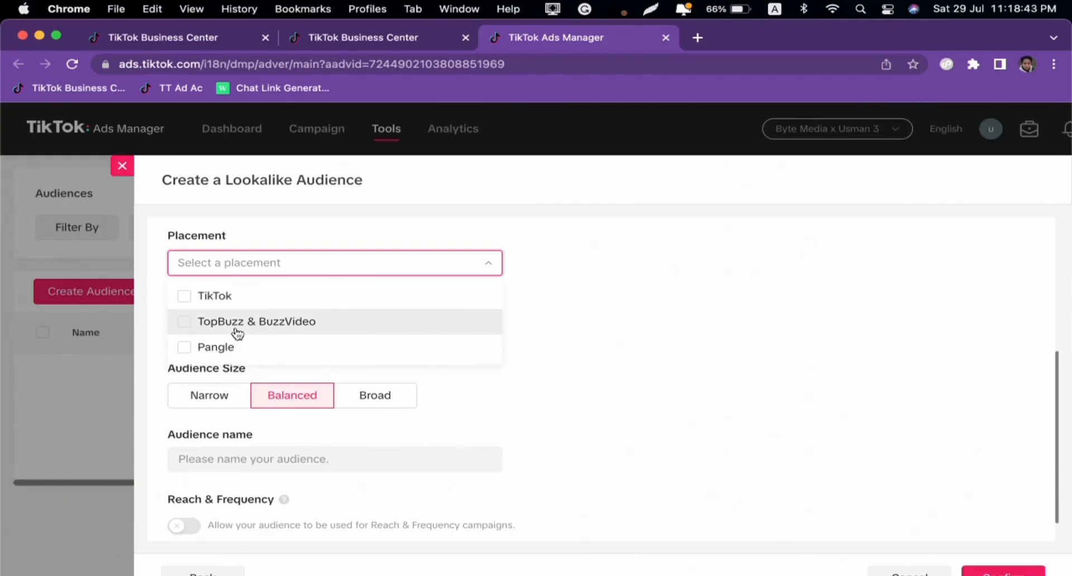
pyautogui.click(224, 297)
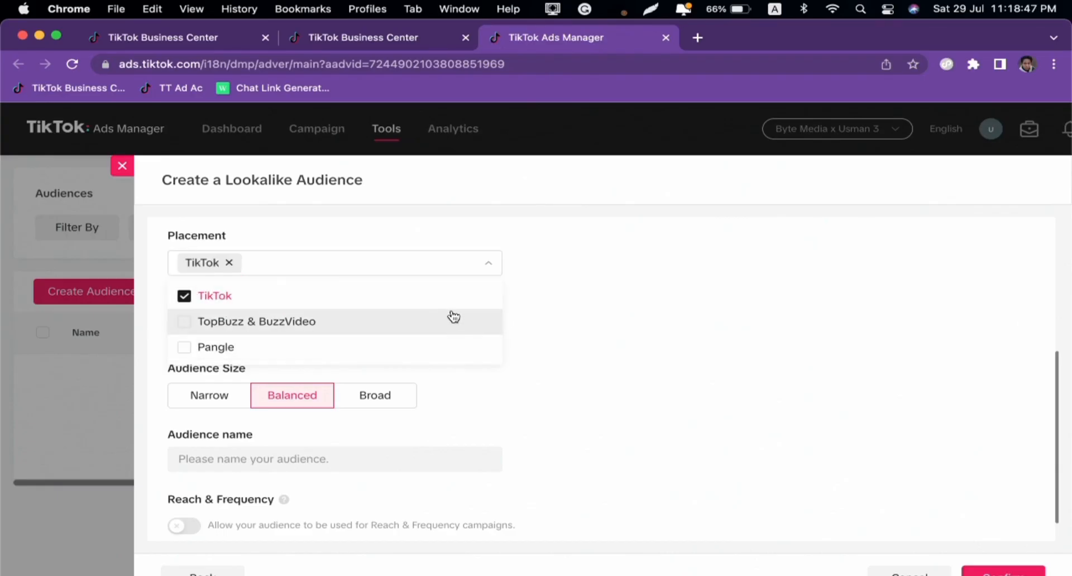
pyautogui.click(536, 308)
# Search the locations for "pakis" and select Pakistan as the lookalike audience's location
pyautogui.click(239, 330)
pyautogui.click(236, 358)
pyautogui.write('pakis')
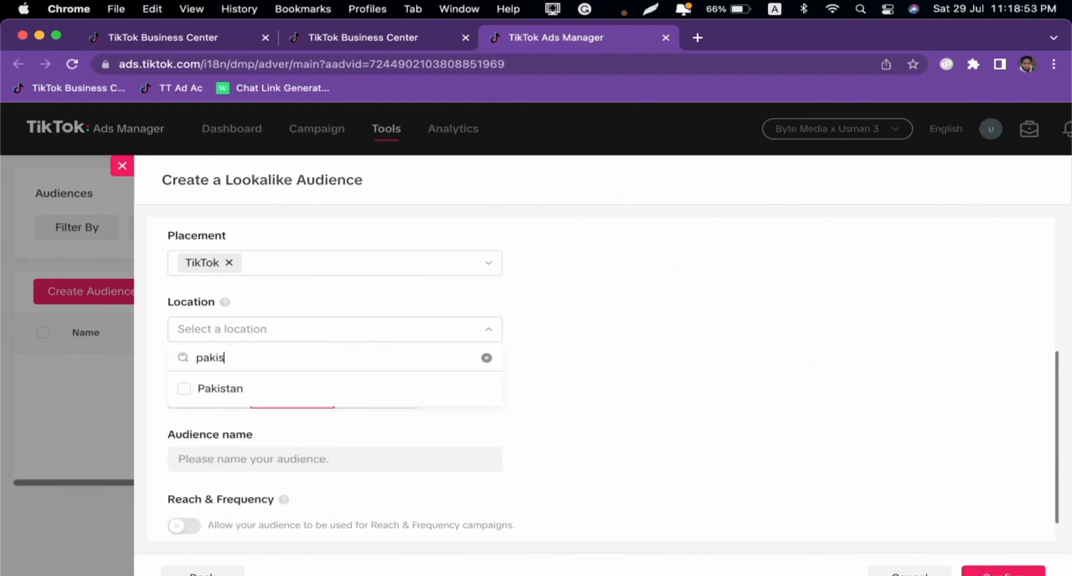
pyautogui.click(230, 392)
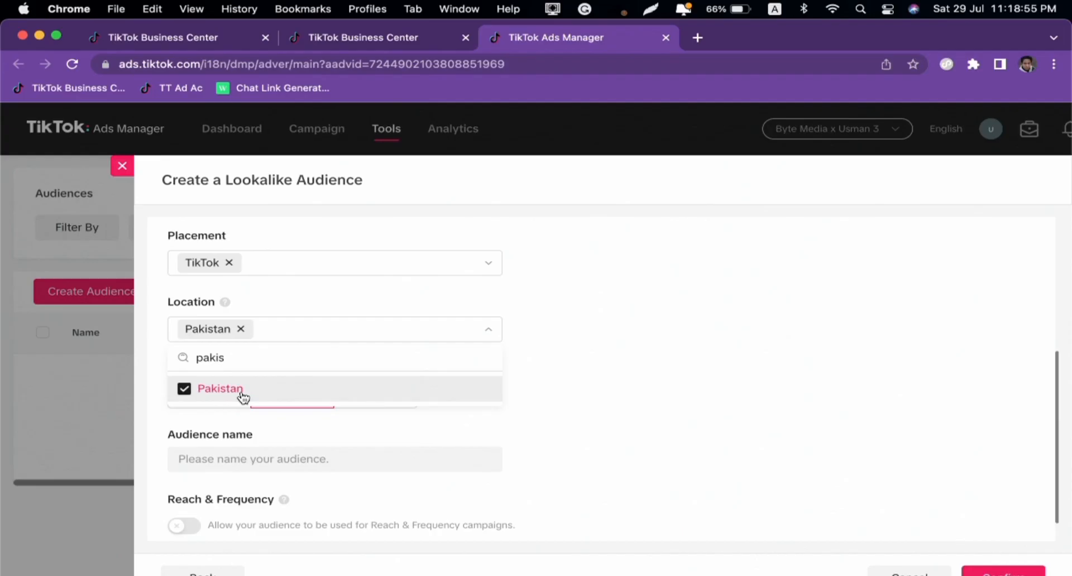
pyautogui.click(517, 370)
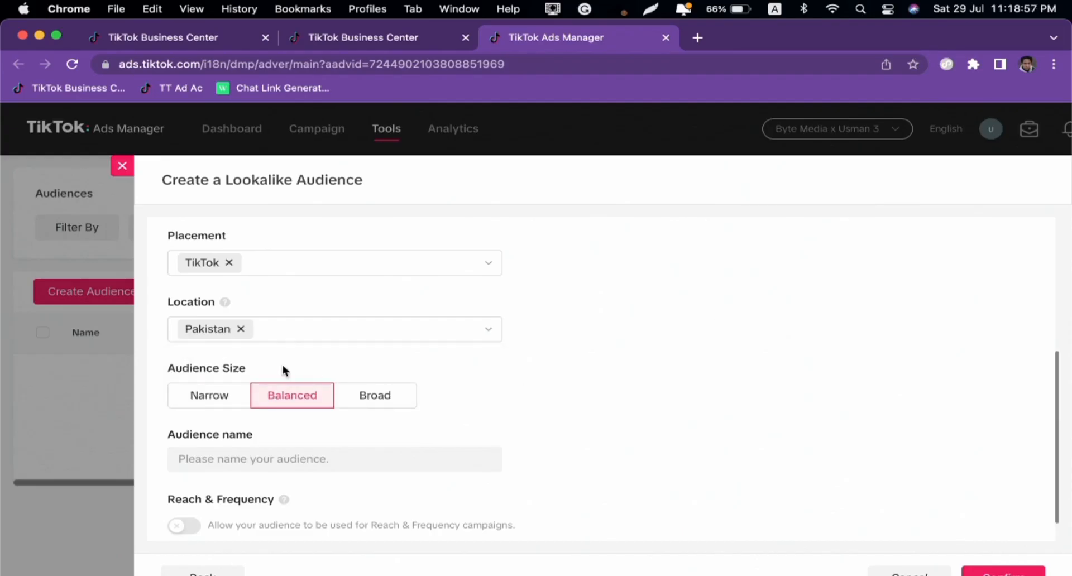
# Try the Narrow and Broad audience sizes, read the Broad description, and set the size back to Balanced
pyautogui.scroll(-1, 283, 370)
pyautogui.click(177, 384)
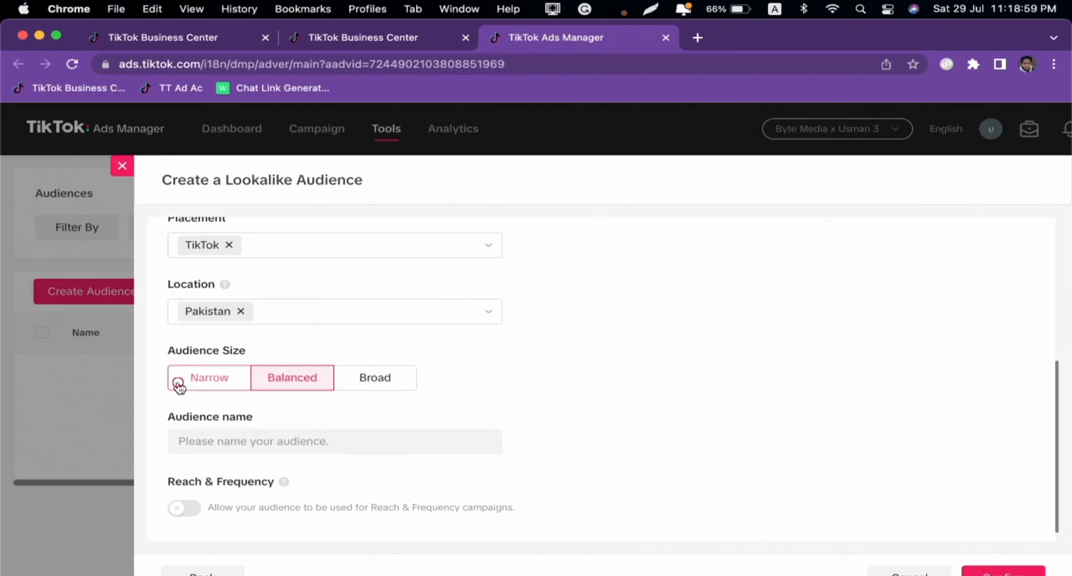
pyautogui.click(292, 378)
pyautogui.click(400, 385)
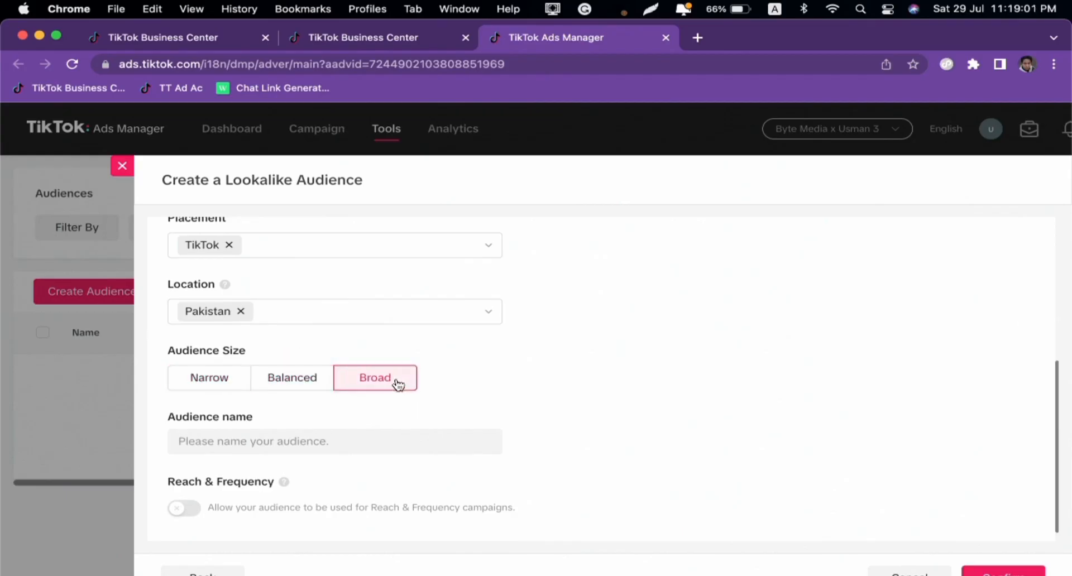
pyautogui.click(402, 385)
pyautogui.moveTo(388, 386)
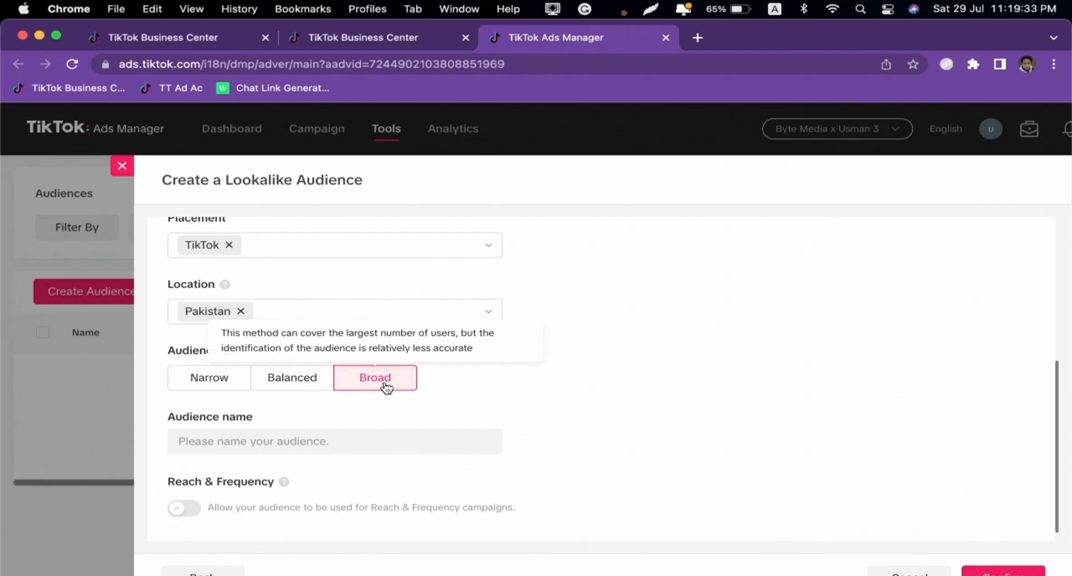
pyautogui.click(300, 389)
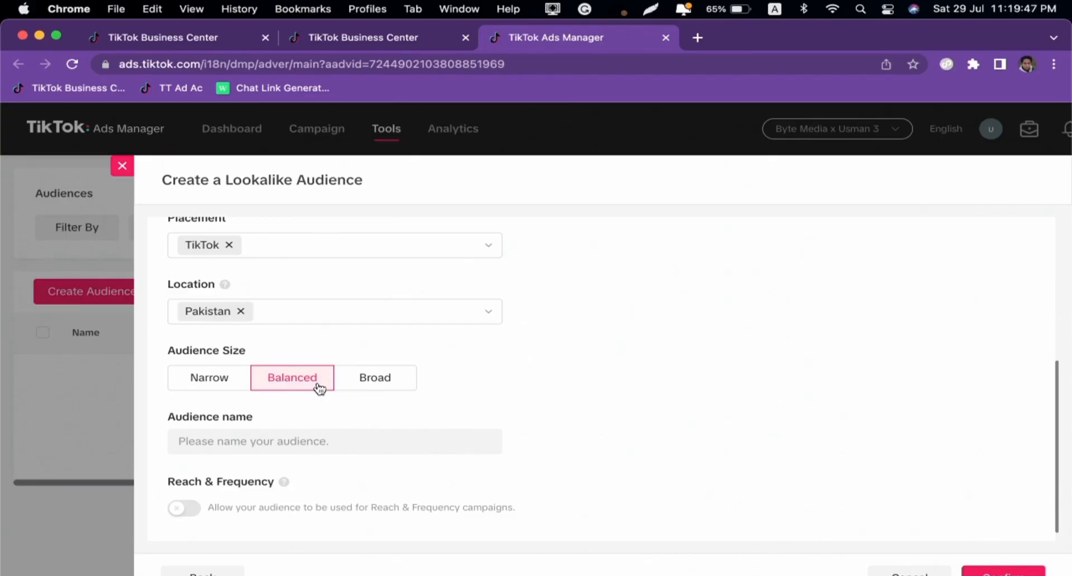
pyautogui.moveTo(217, 385)
pyautogui.click(206, 390)
pyautogui.click(321, 387)
# Try the Reach & Frequency option for the audience and switch it back off
pyautogui.scroll(-1, 281, 382)
pyautogui.click(318, 427)
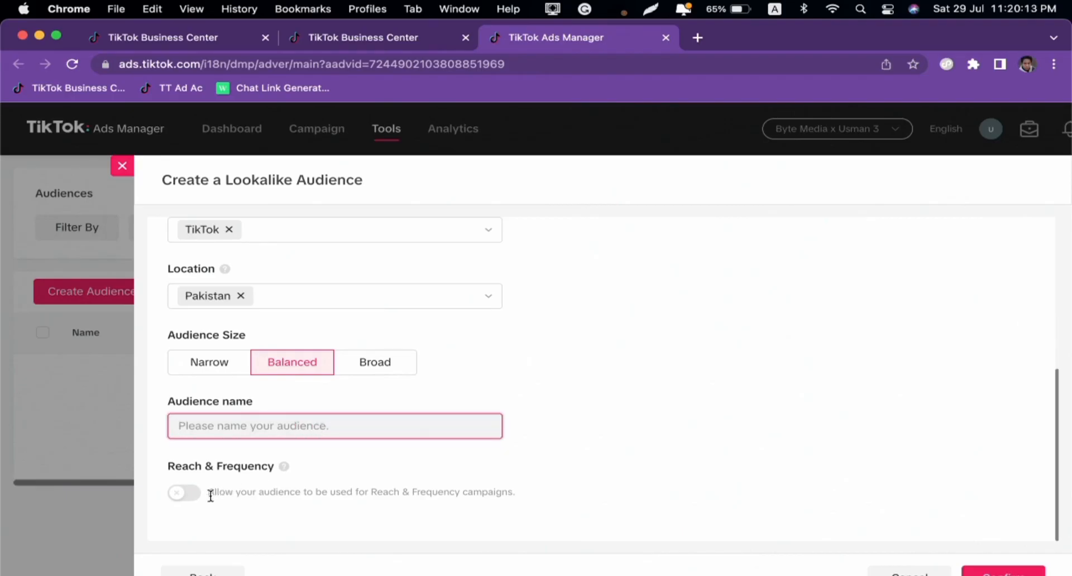
pyautogui.click(183, 496)
pyautogui.click(184, 497)
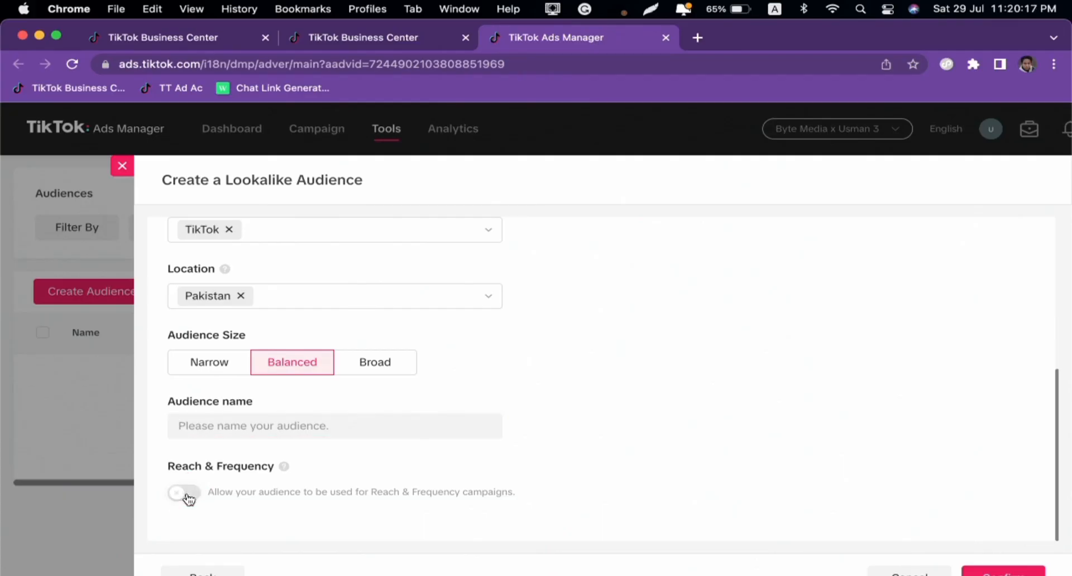
pyautogui.click(184, 494)
pyautogui.click(184, 494)
# Check the Source list again for a custom audience to base the lookalike on
pyautogui.scroll(3, 189, 497)
pyautogui.scroll(3, 188, 500)
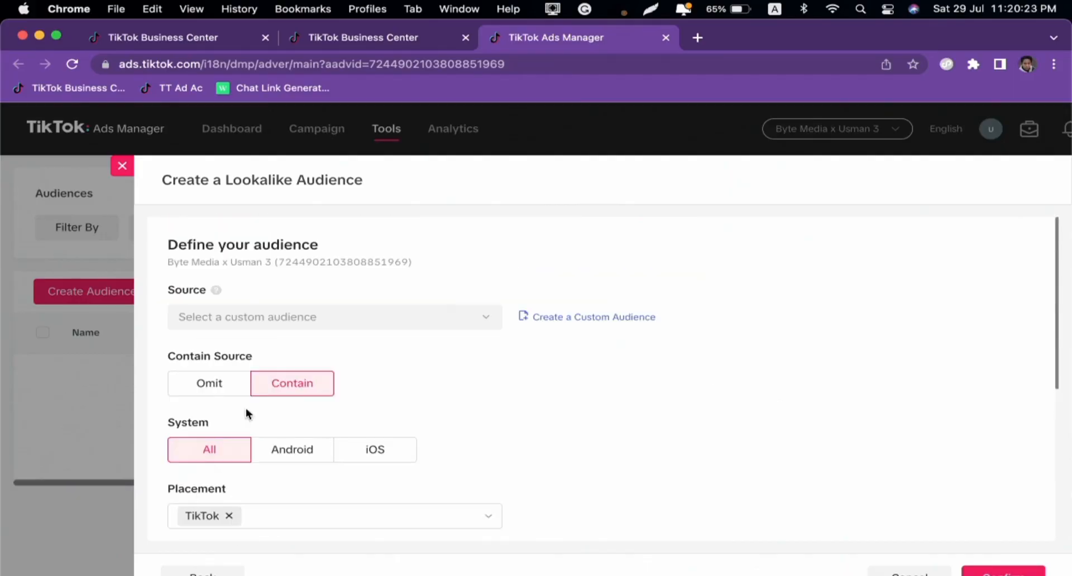
pyautogui.click(375, 309)
pyautogui.click(520, 342)
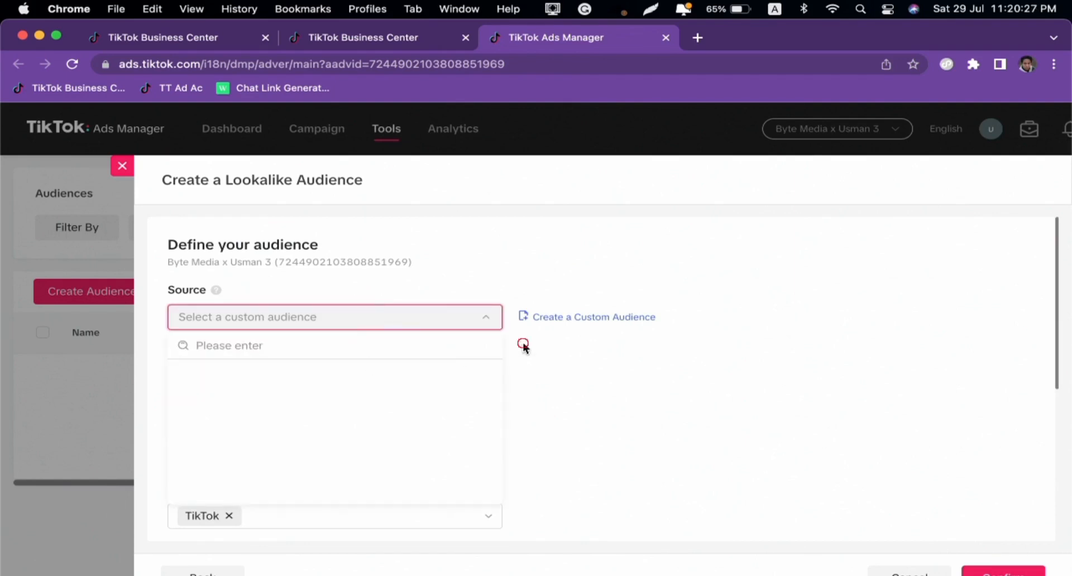
pyautogui.click(467, 312)
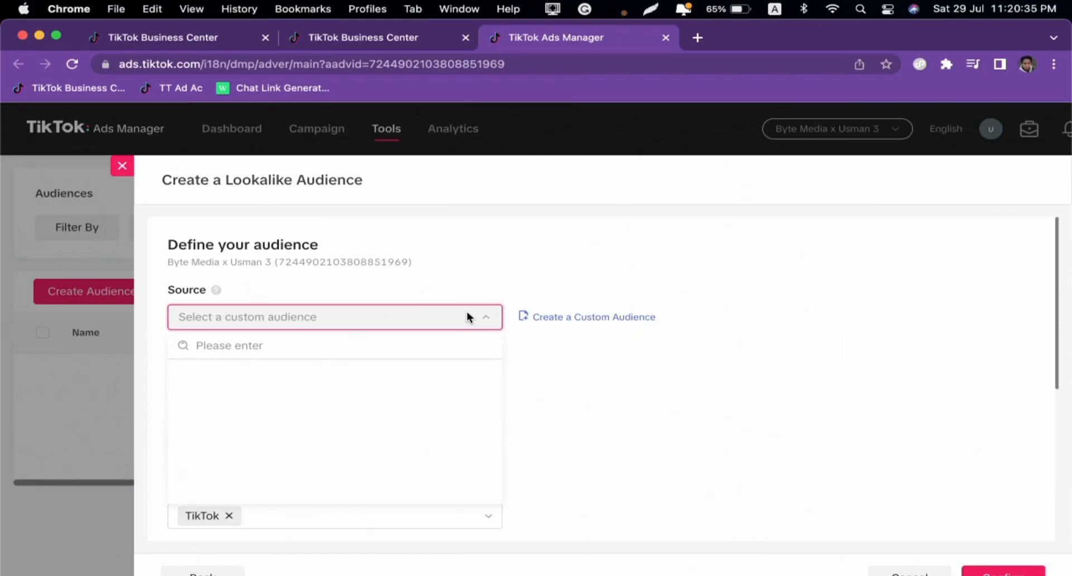
pyautogui.click(468, 325)
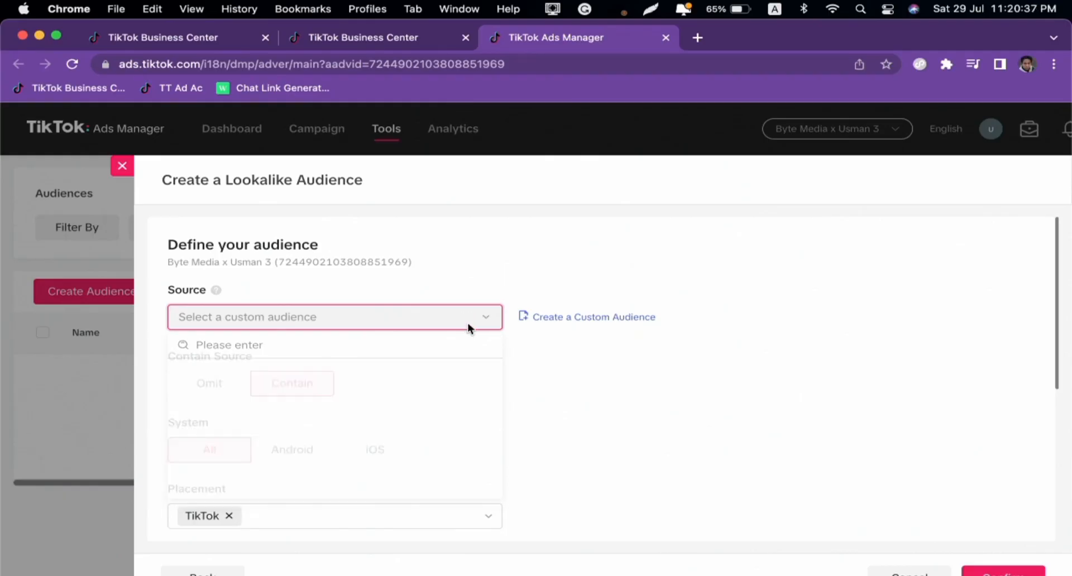
# Review the form's system, placement, location, audience size, audience name and Reach & Frequency settings
pyautogui.scroll(-2, 558, 246)
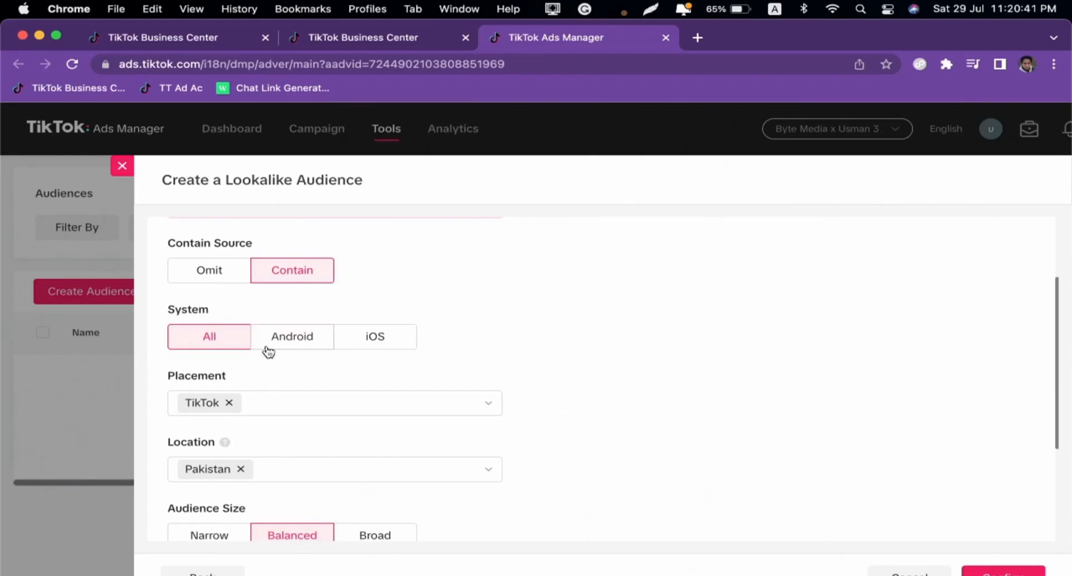
pyautogui.scroll(-1, 214, 346)
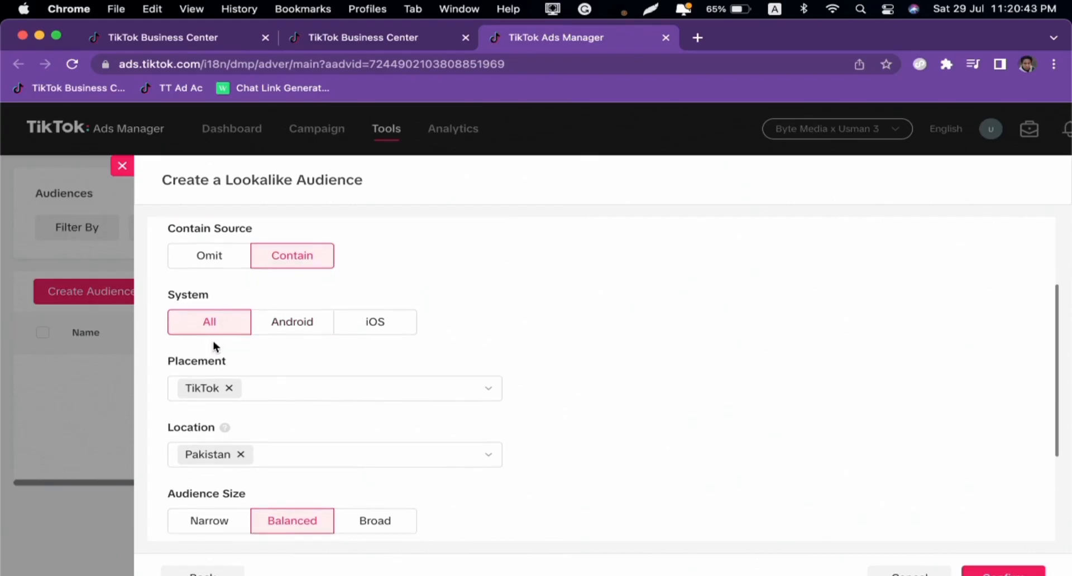
pyautogui.scroll(-1, 213, 346)
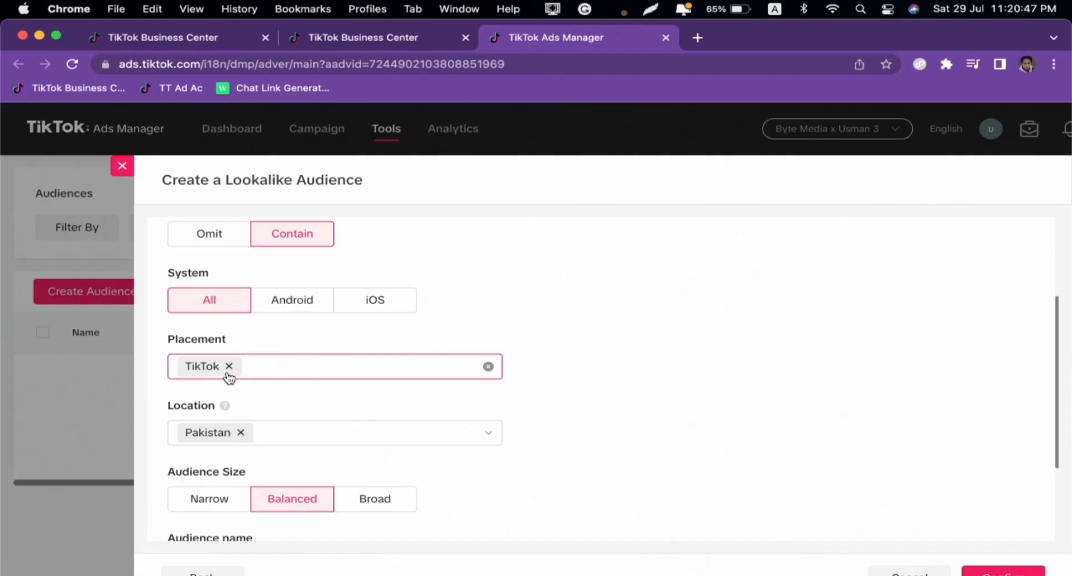
pyautogui.scroll(-2, 222, 412)
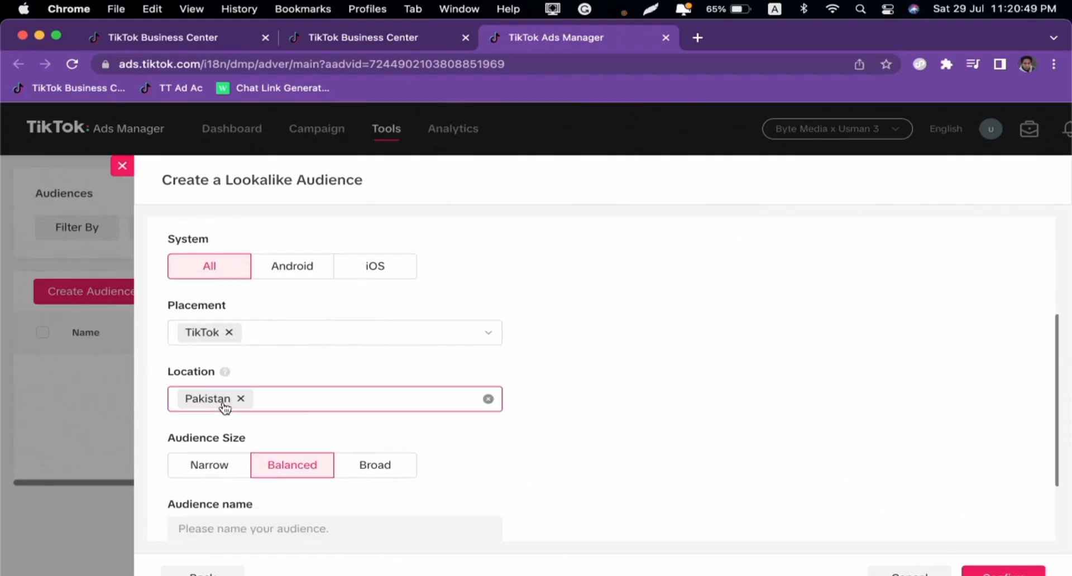
pyautogui.scroll(-4, 224, 410)
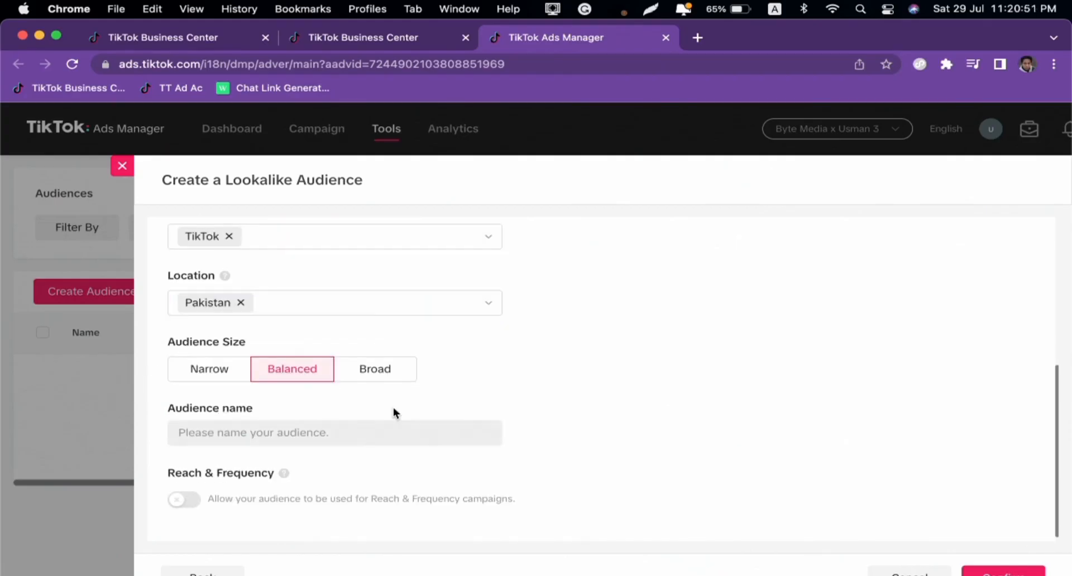
pyautogui.scroll(2, 405, 385)
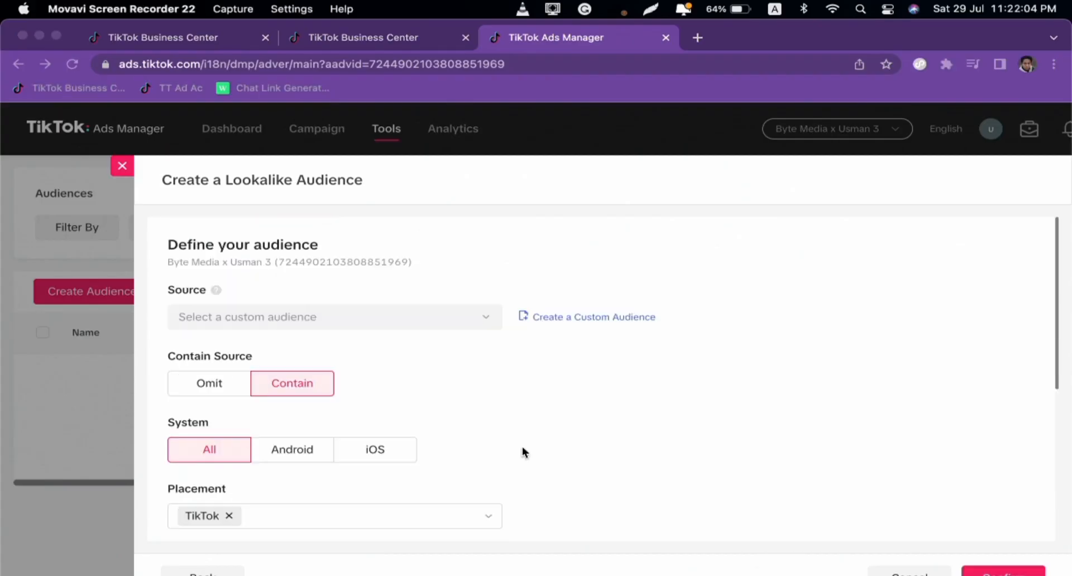
pyautogui.scroll(-5, 522, 445)
pyautogui.scroll(-1, 521, 450)
pyautogui.scroll(5, 524, 436)
# Compare the two Contain Source options and switch the setting to Omit
pyautogui.click(187, 382)
pyautogui.click(206, 385)
pyautogui.click(269, 386)
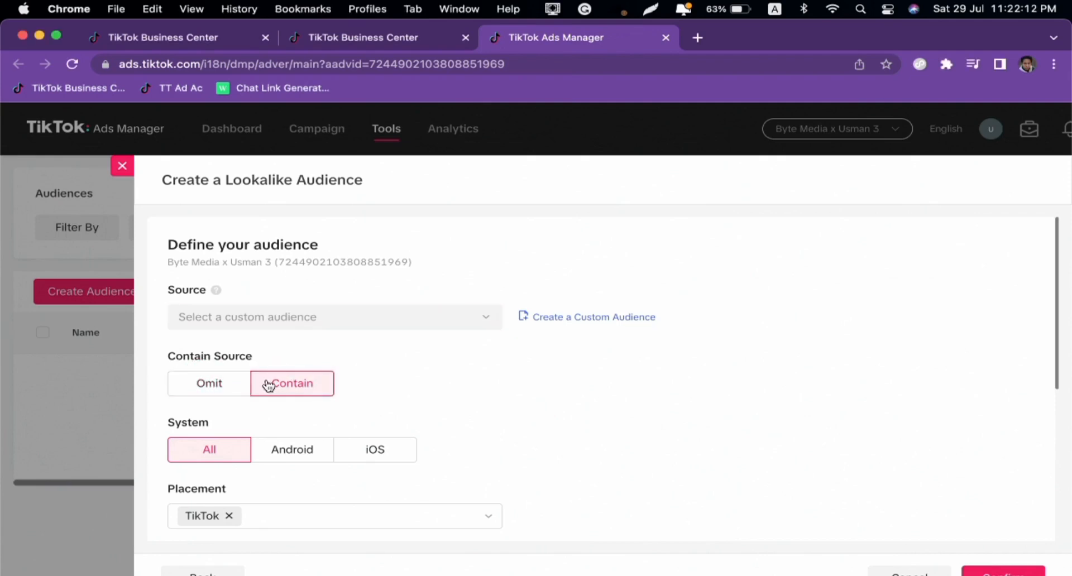
pyautogui.click(209, 383)
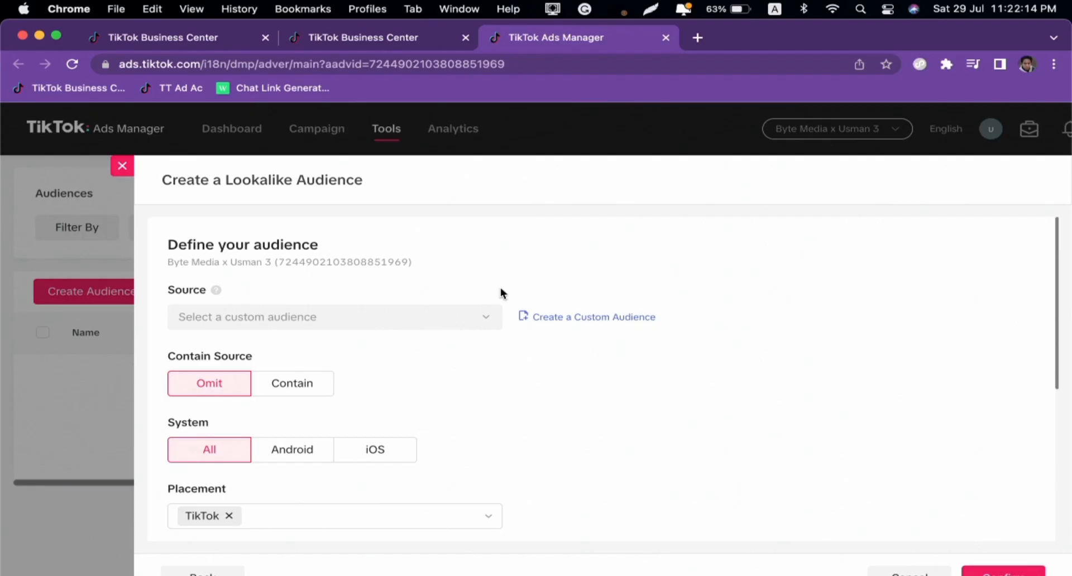
# Look through the Source list of custom audiences once more and set Contain Source to Contain
pyautogui.click(479, 318)
pyautogui.click(478, 317)
pyautogui.click(485, 318)
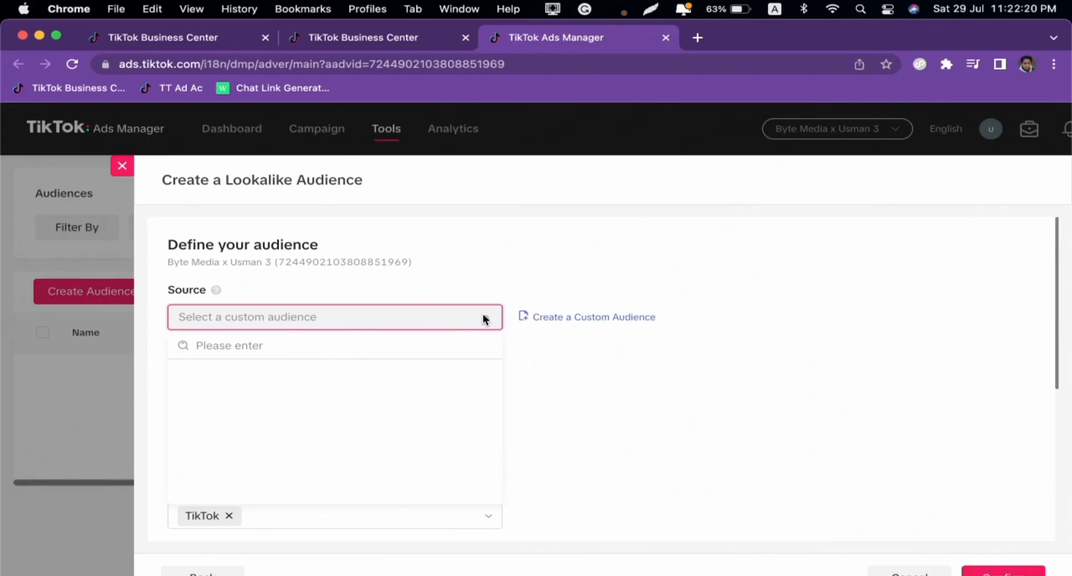
pyautogui.click(483, 316)
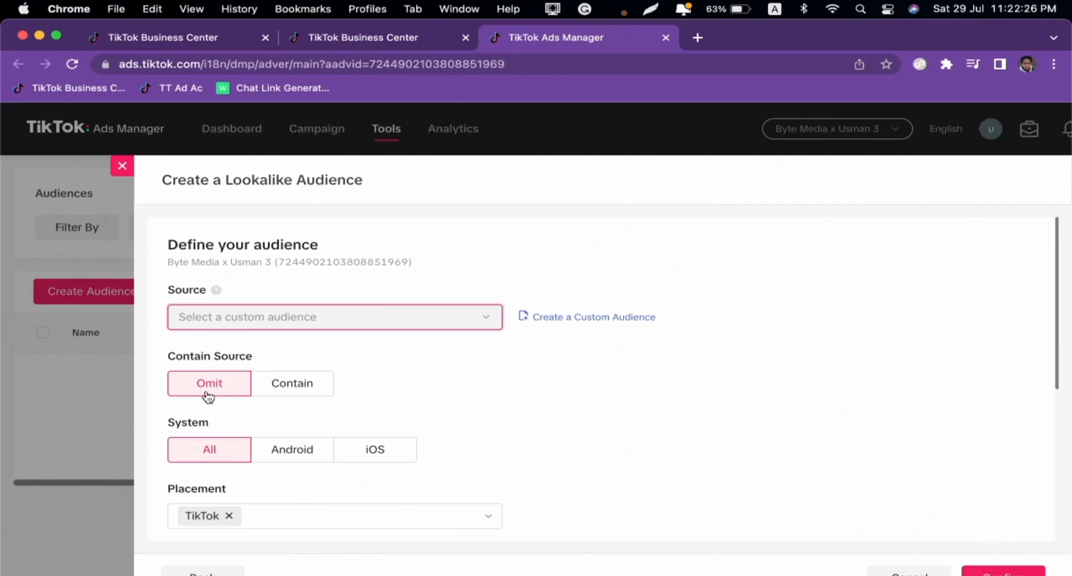
pyautogui.click(299, 390)
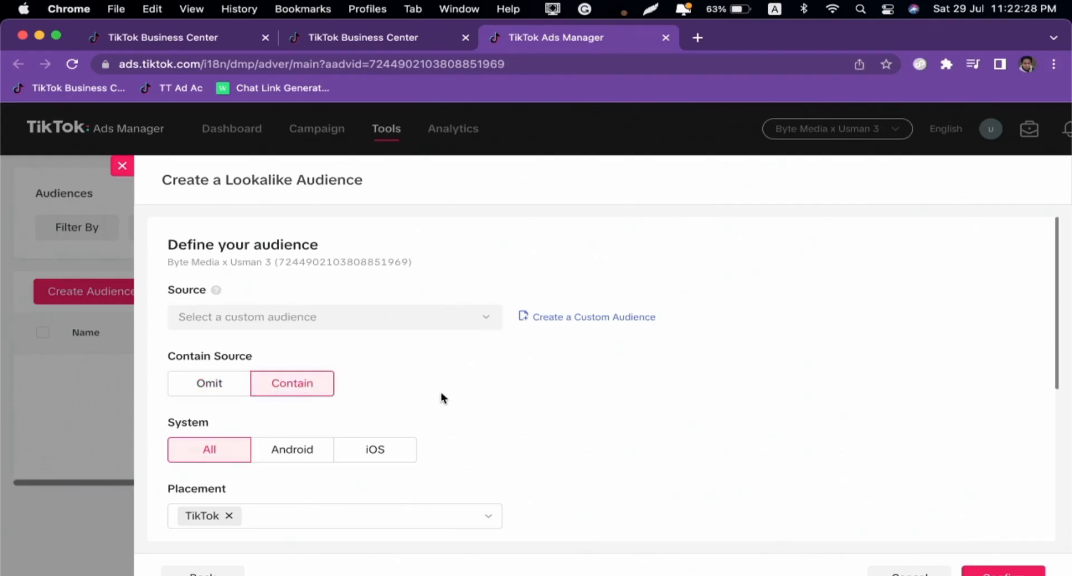
# Look in the Source list for a custom audience and compare the Omit and Contain options of Contain Source
pyautogui.click(483, 324)
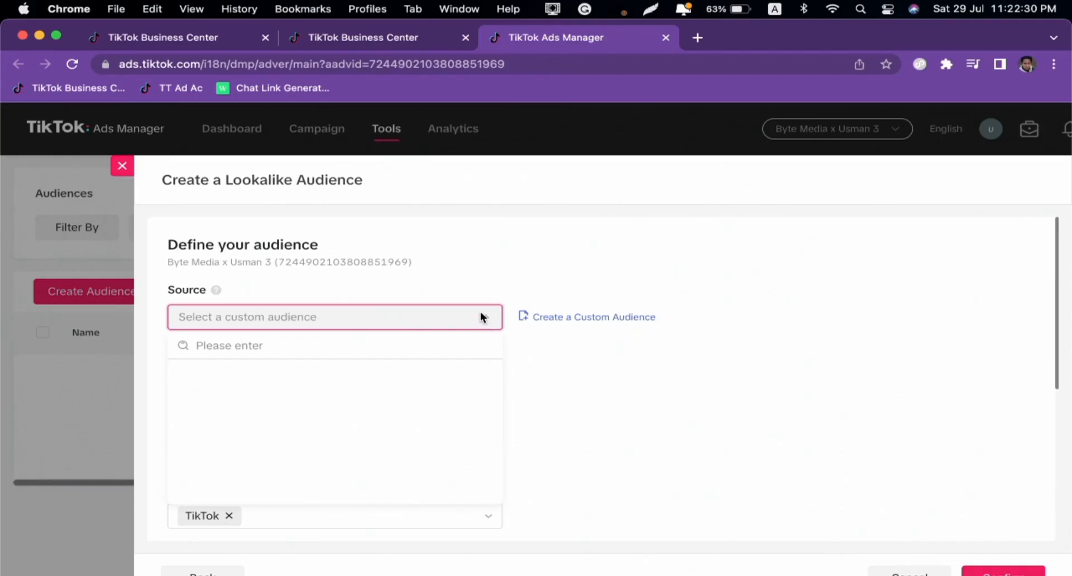
pyautogui.click(481, 291)
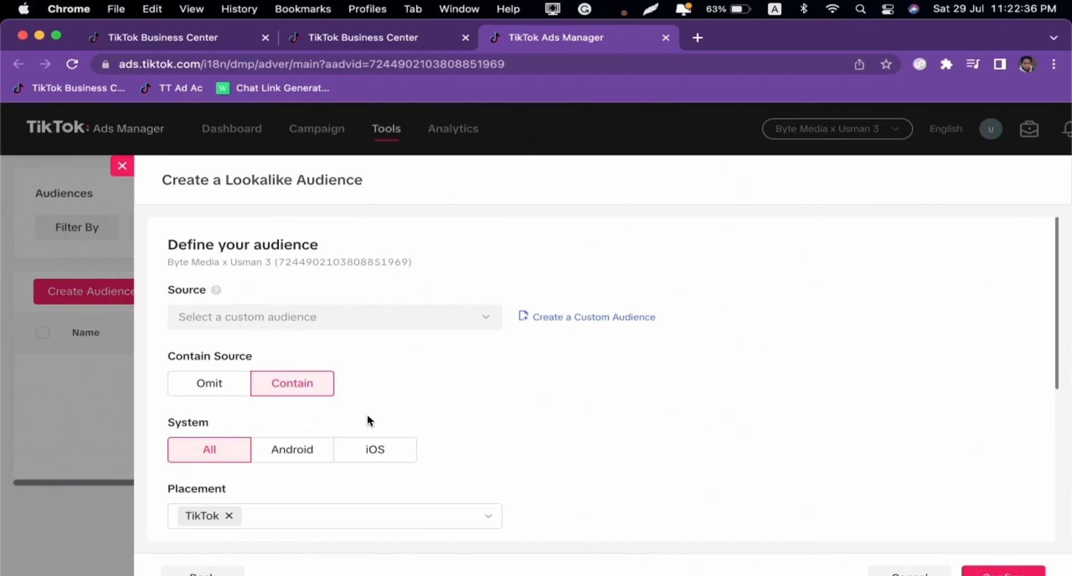
pyautogui.click(296, 396)
pyautogui.click(195, 394)
pyautogui.click(277, 393)
pyautogui.click(229, 397)
pyautogui.click(292, 385)
pyautogui.click(233, 392)
pyautogui.click(266, 394)
pyautogui.click(189, 397)
# Recheck the Source list of custom audiences and set Contain Source back to Contain
pyautogui.click(320, 318)
pyautogui.click(291, 296)
pyautogui.click(295, 385)
# Leave the lookalike audience form without saving, return to the Audiences list and view the audience kinds offered for creation
pyautogui.click(214, 572)
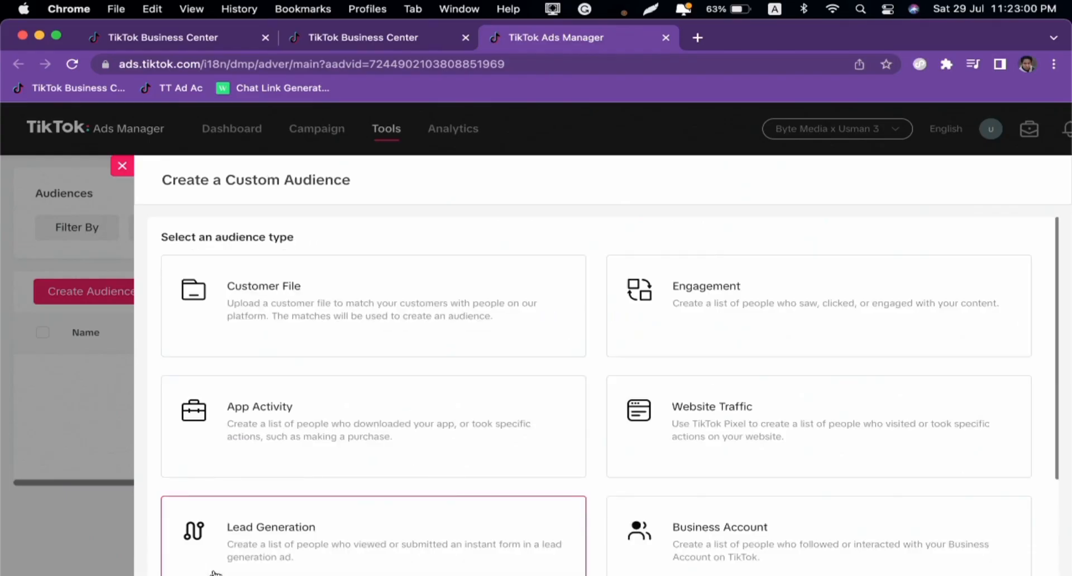
pyautogui.click(122, 165)
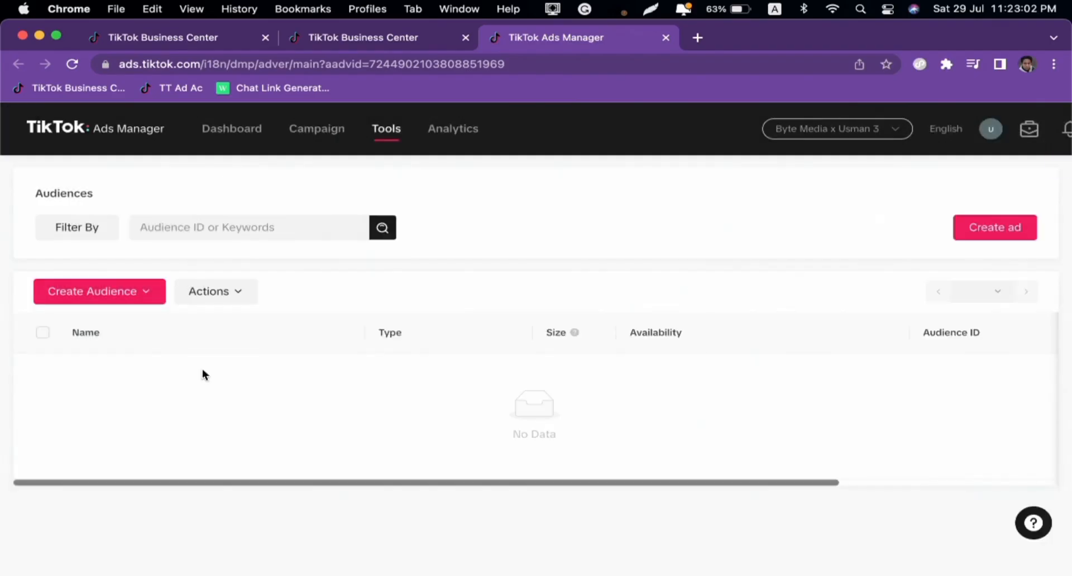
pyautogui.click(143, 292)
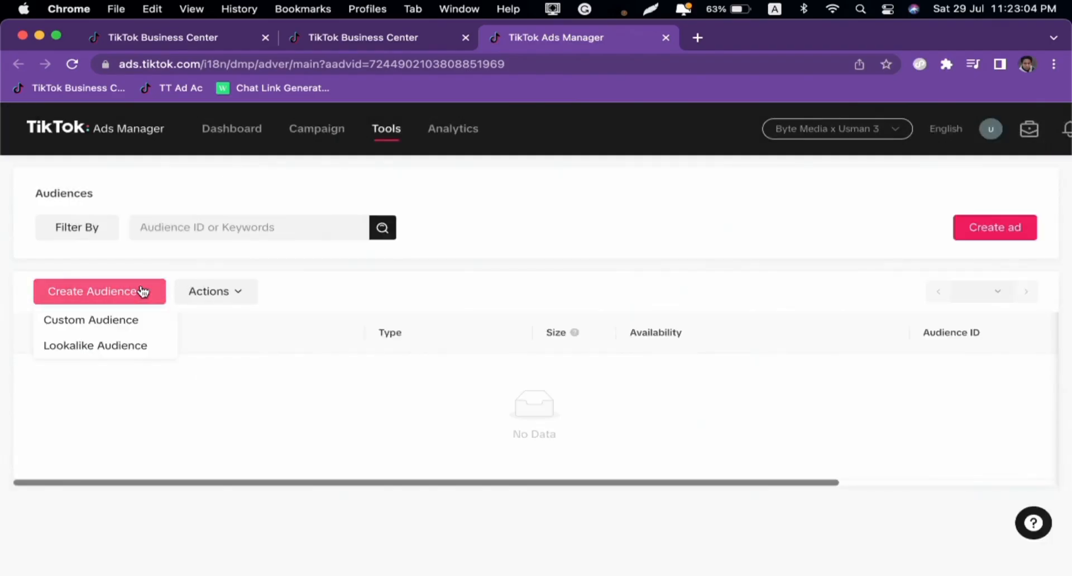
pyautogui.click(386, 378)
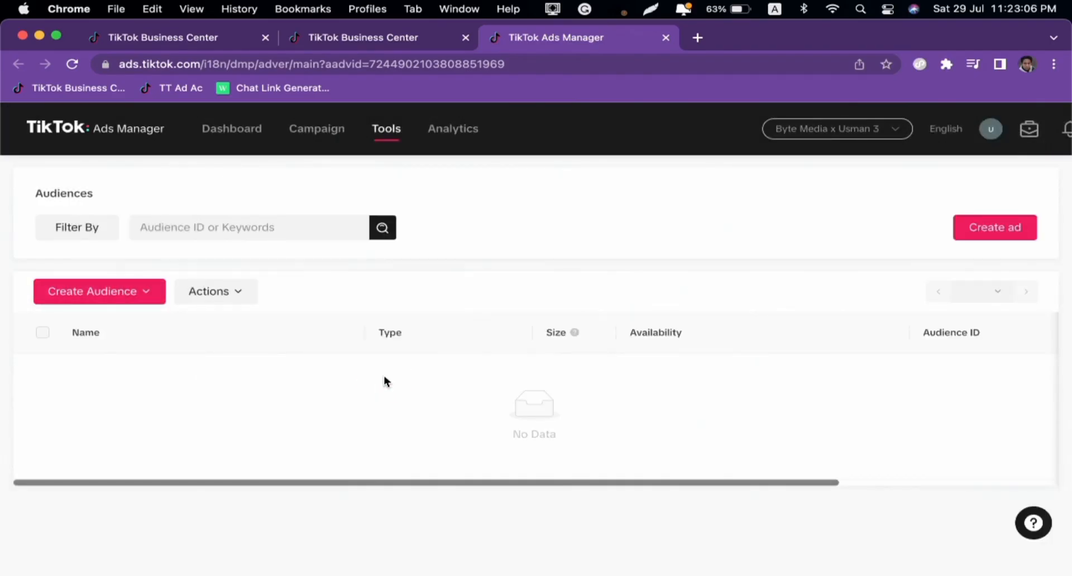